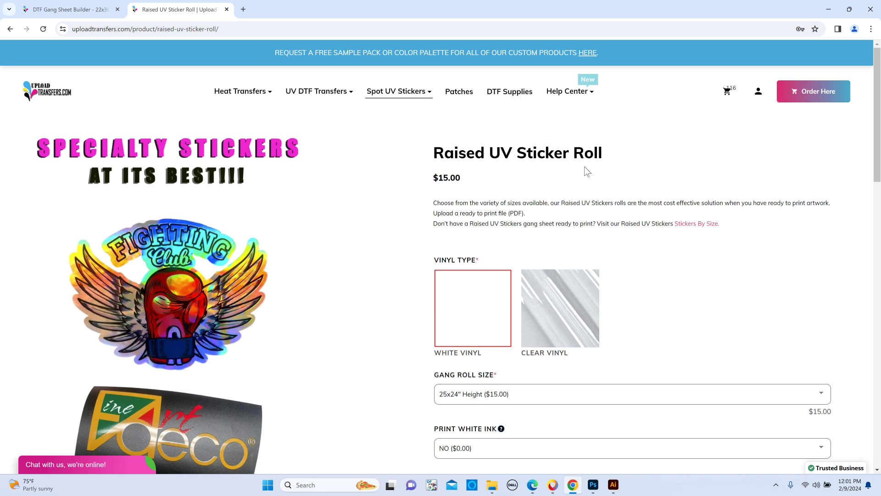
- Choose the 25x24" Height gang roll size on the product page
scroll(586, 167, "down", 2)
scroll(585, 169, "up", 2)
mouse_move(407, 97)
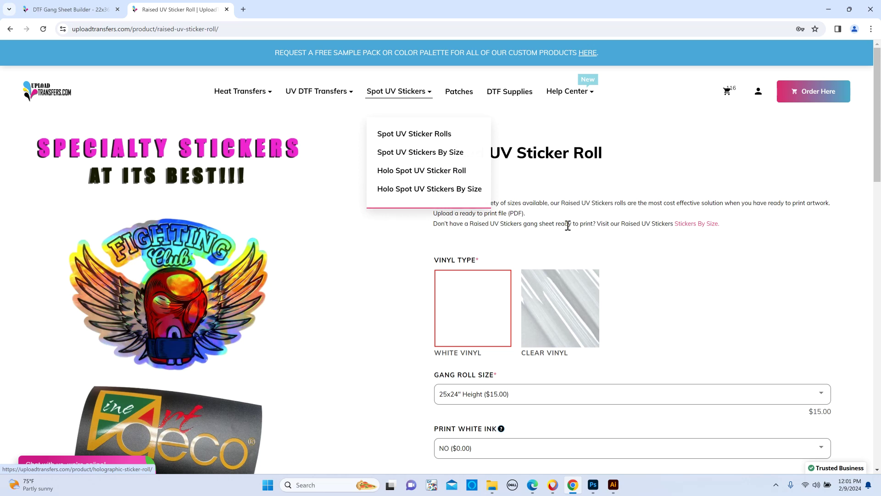
scroll(569, 230, "down", 1)
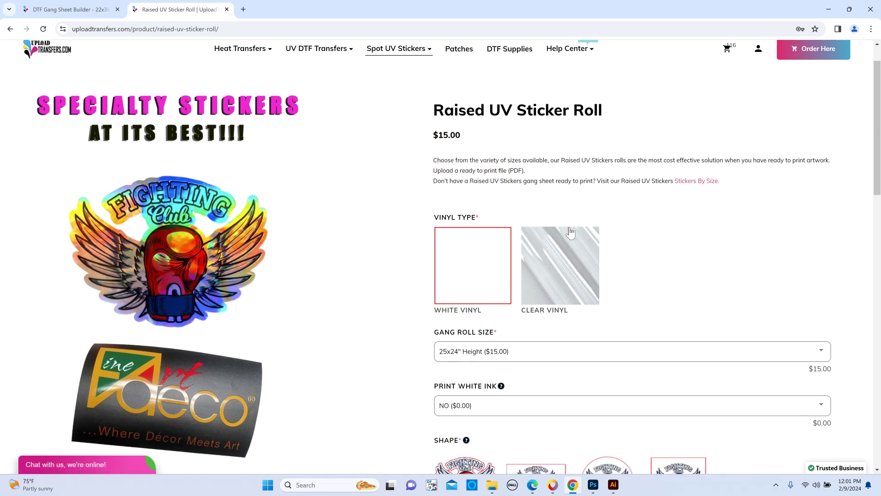
scroll(570, 229, "up", 1)
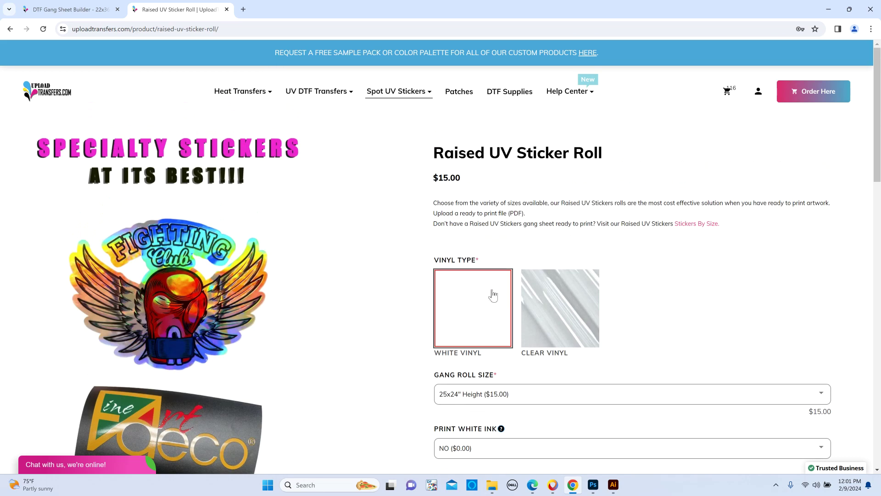
scroll(492, 295, "down", 2)
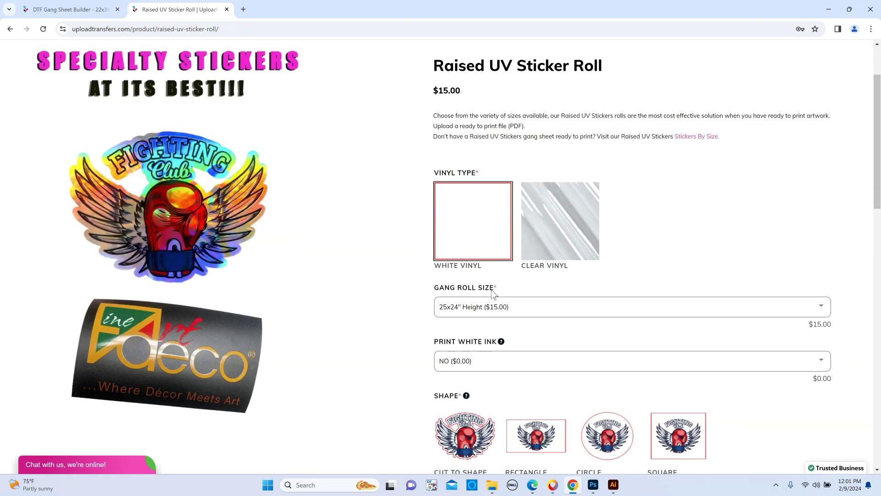
scroll(492, 296, "down", 1)
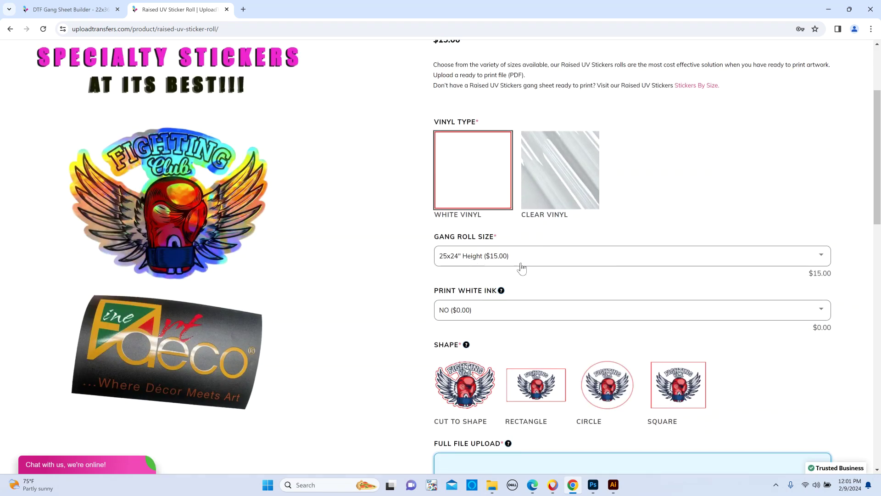
left_click(504, 264)
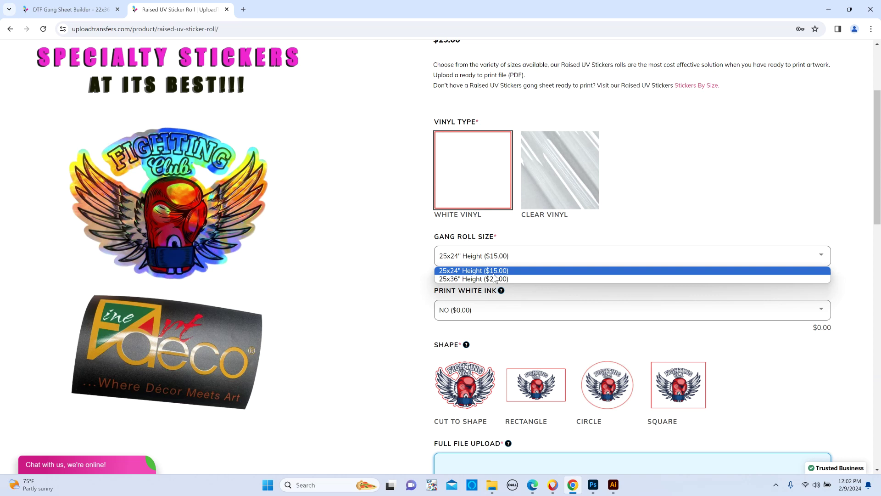
left_click(494, 273)
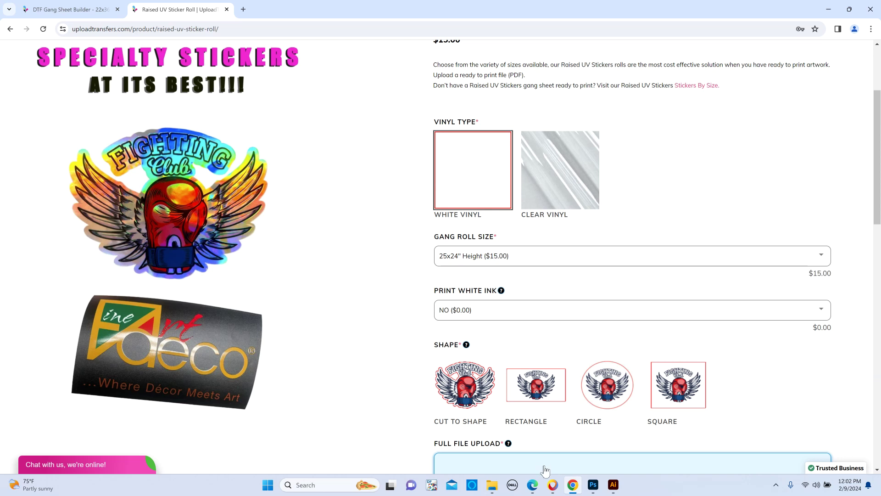
- Switch to Illustrator and open the New Document dialog, cancelling the first attempt
left_click(613, 490)
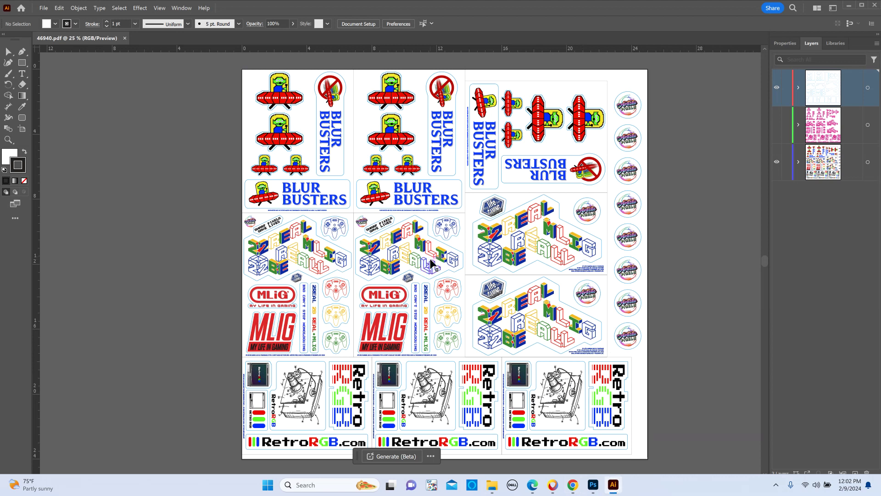
left_click(43, 8)
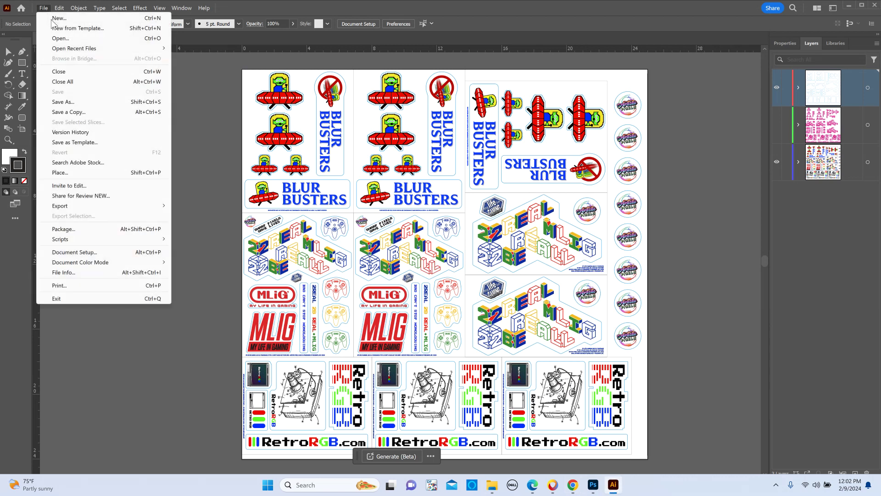
left_click(50, 15)
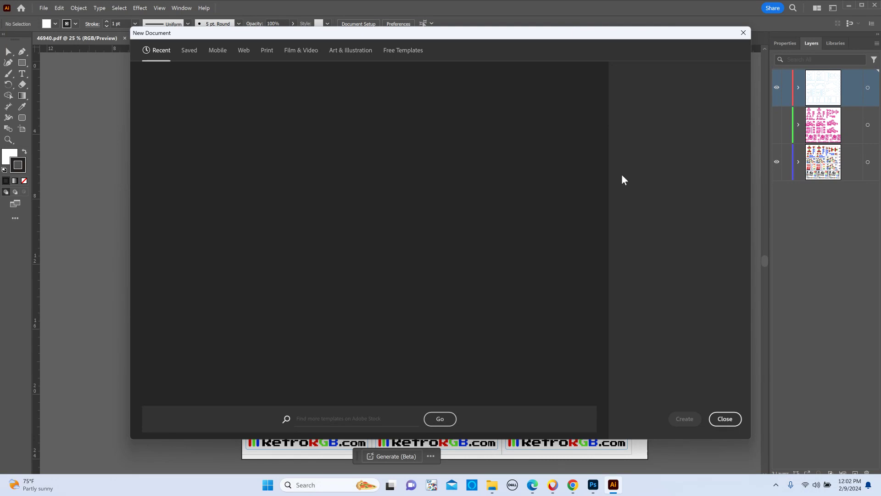
left_click(720, 423)
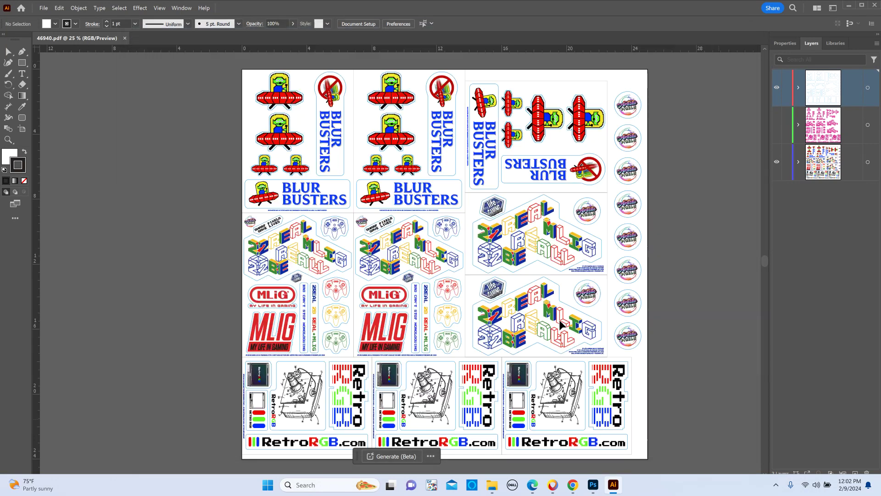
left_click(43, 8)
left_click(51, 18)
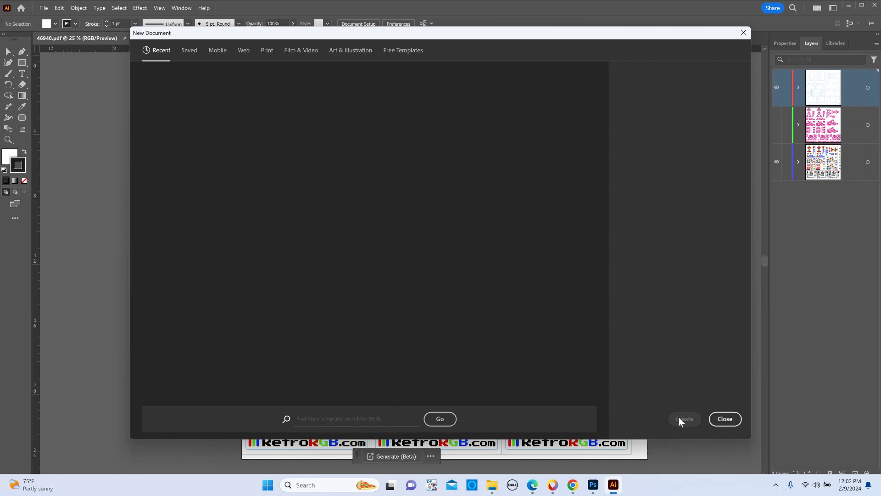
- Pick a Mobile blank preset and set the document units to inches
left_click(190, 51)
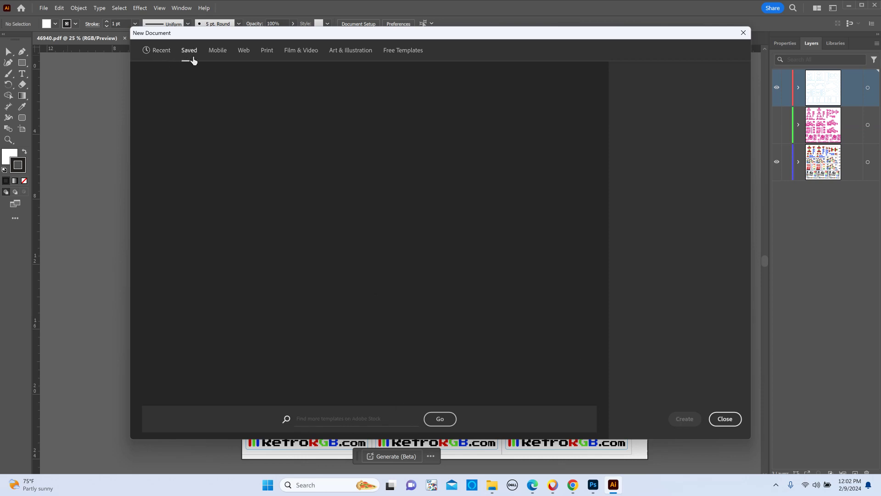
left_click(217, 50)
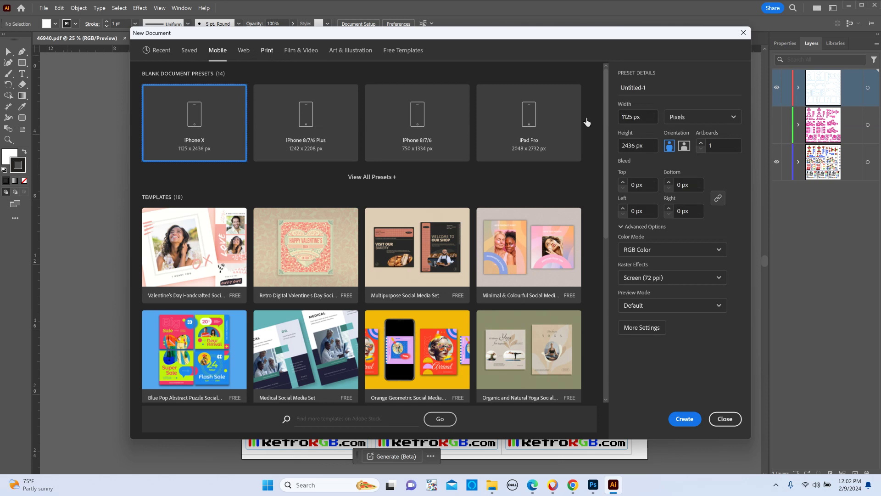
left_click(616, 116)
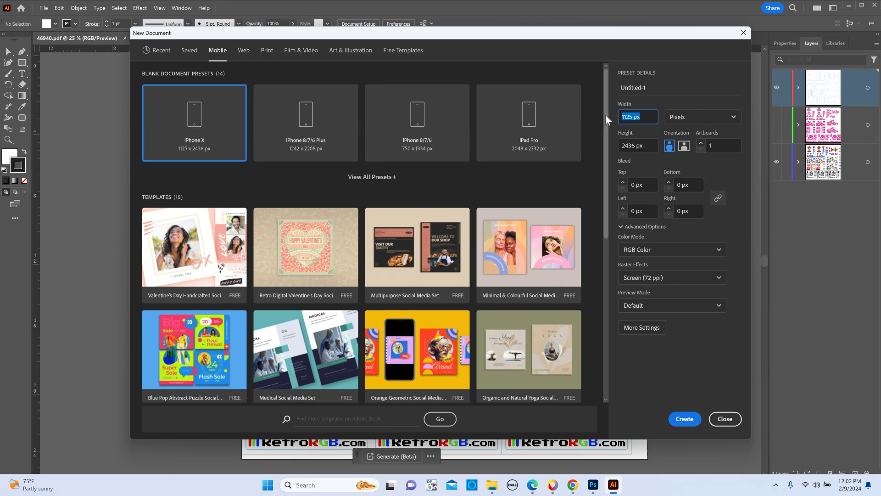
left_click(693, 117)
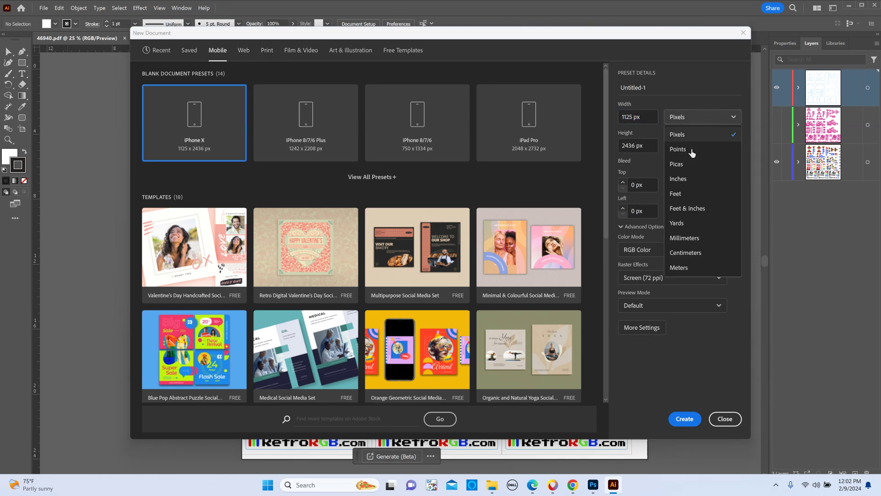
left_click(678, 179)
- Create a 25 x 24 in document with High (300 ppi) raster effects, then return to 46940.pdf
left_click(619, 119)
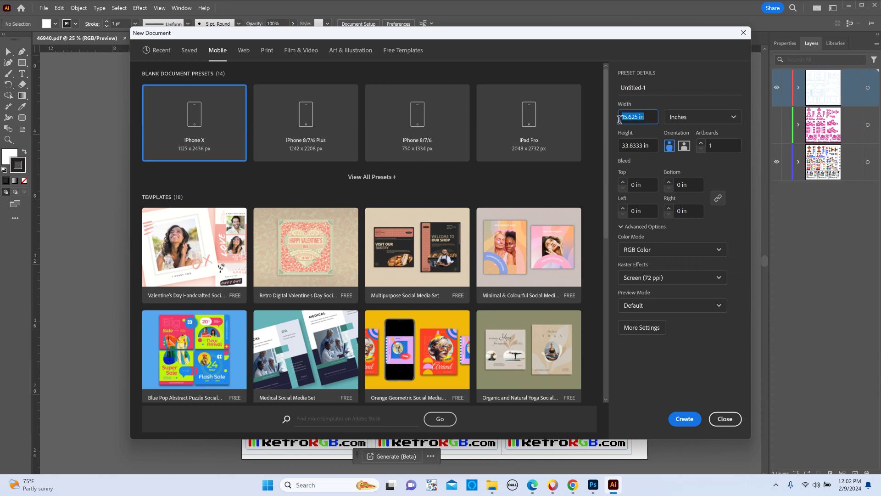
type("25")
left_click(635, 148)
type("24")
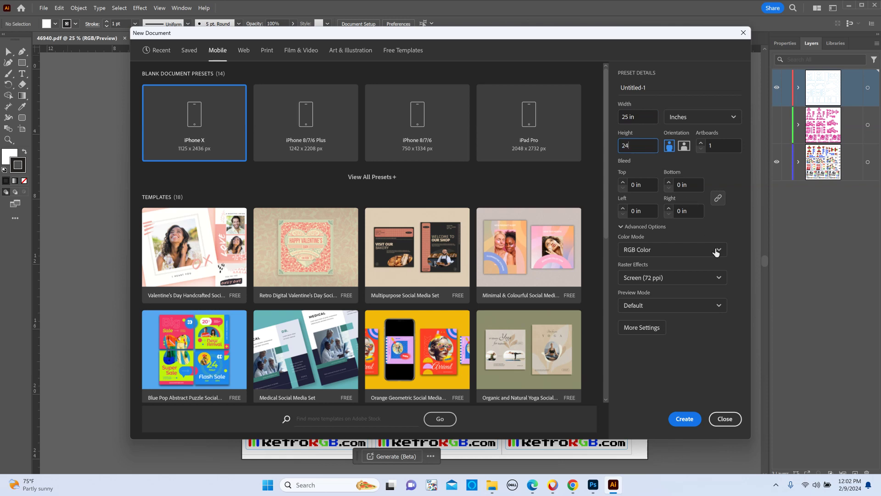
left_click(655, 278)
left_click(650, 296)
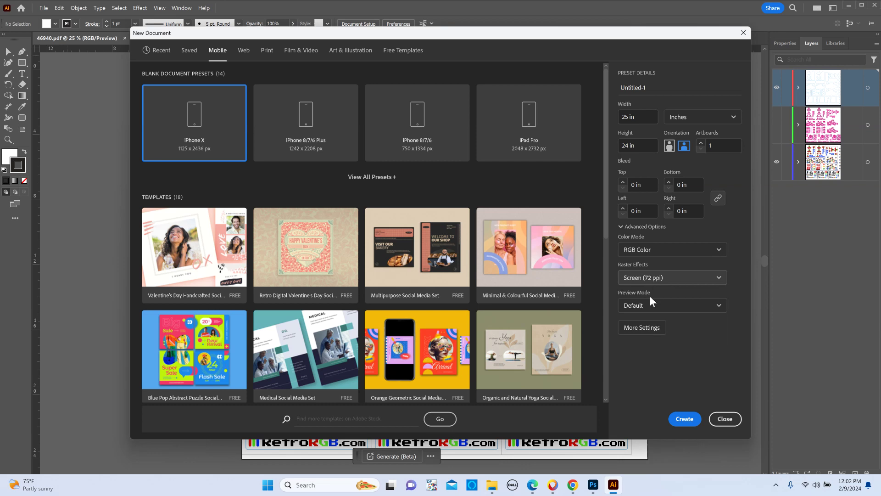
left_click(684, 423)
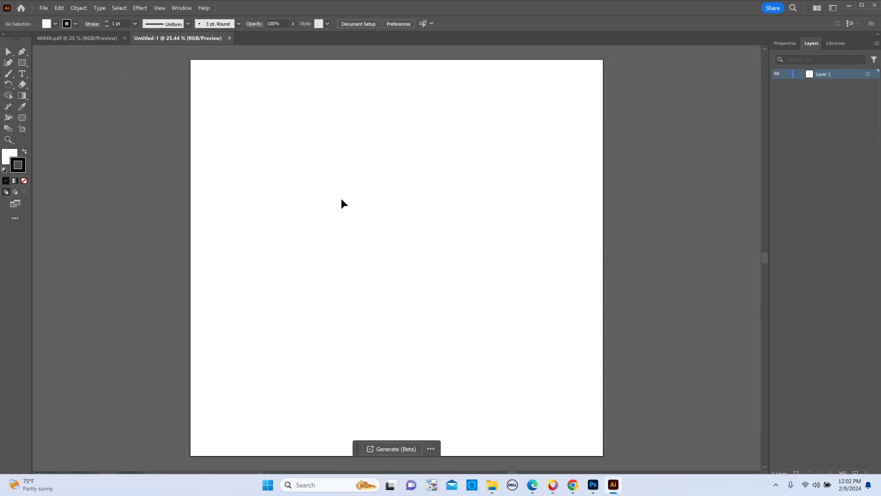
left_click(92, 40)
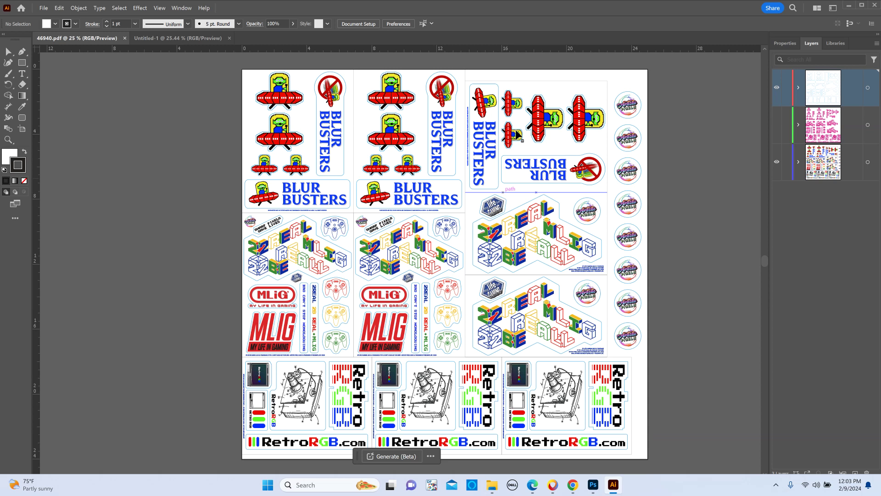
- Select and deselect the BLUR BUSTERS sticker, then bring up the File menu
left_click(457, 170)
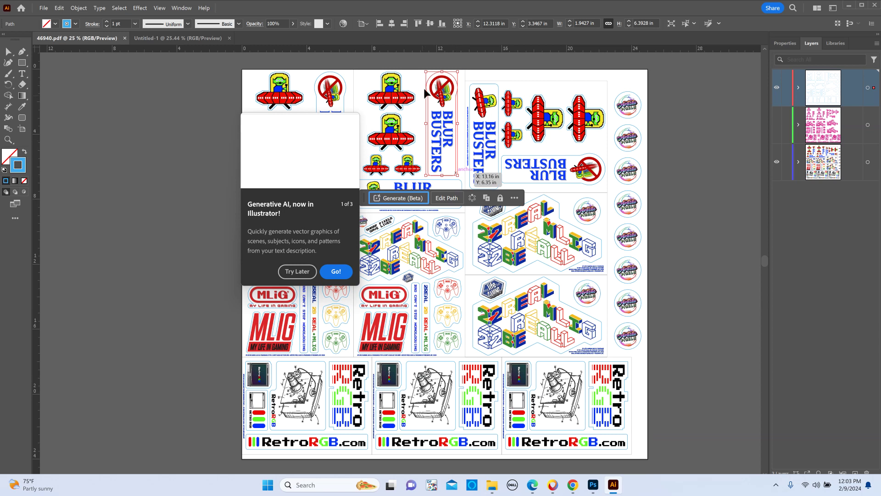
left_click(667, 182)
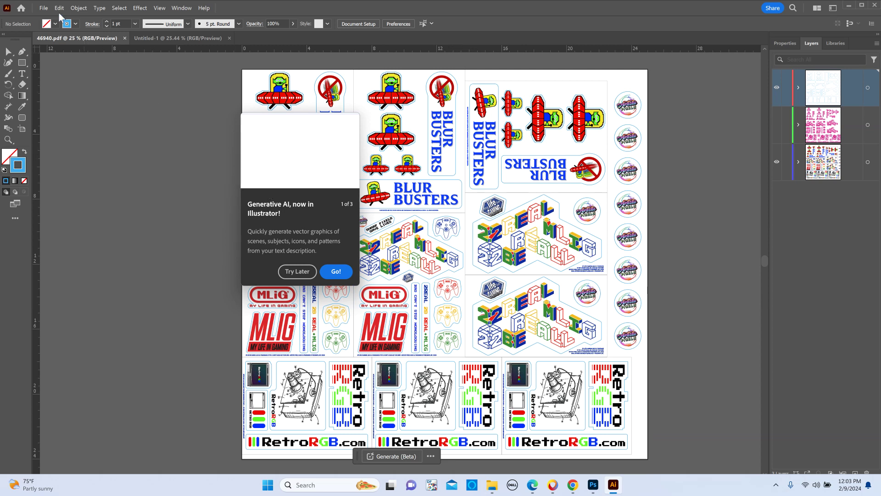
left_click(44, 10)
- Save on the computer as 'cmyk layer' PDF, accepting the blend-space warning and closing the Generative AI popup
left_click(97, 105)
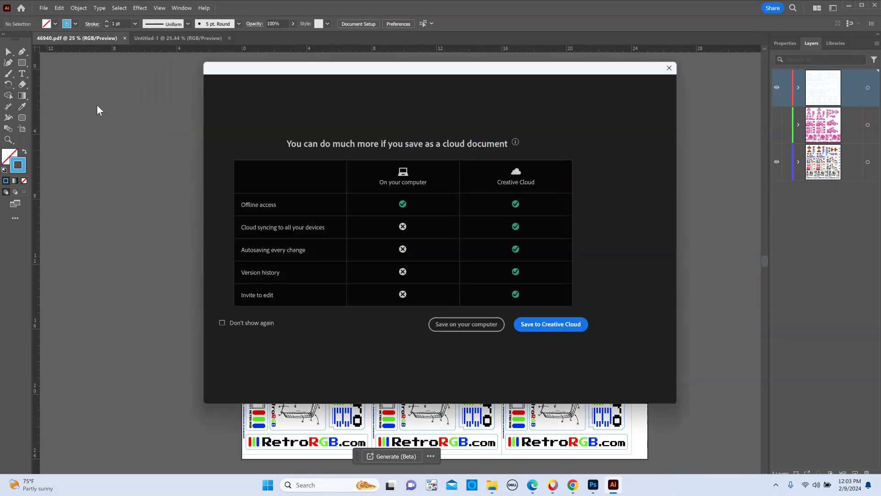
left_click(460, 325)
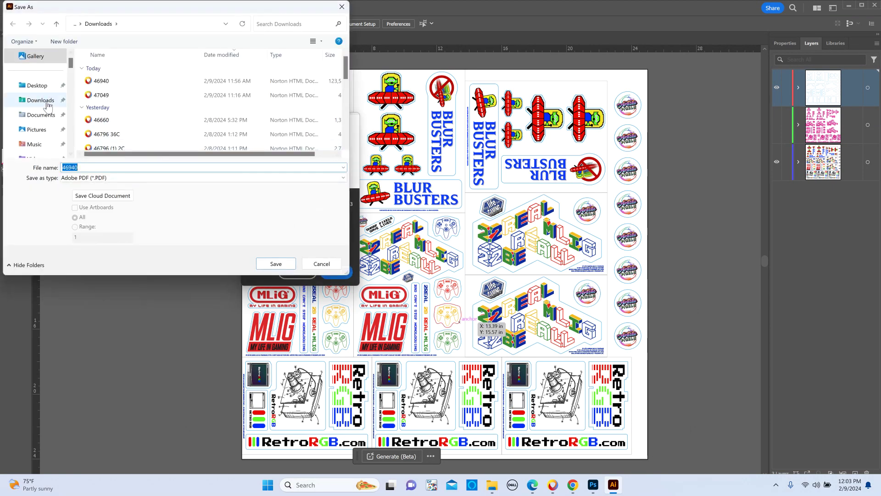
double_click(173, 168)
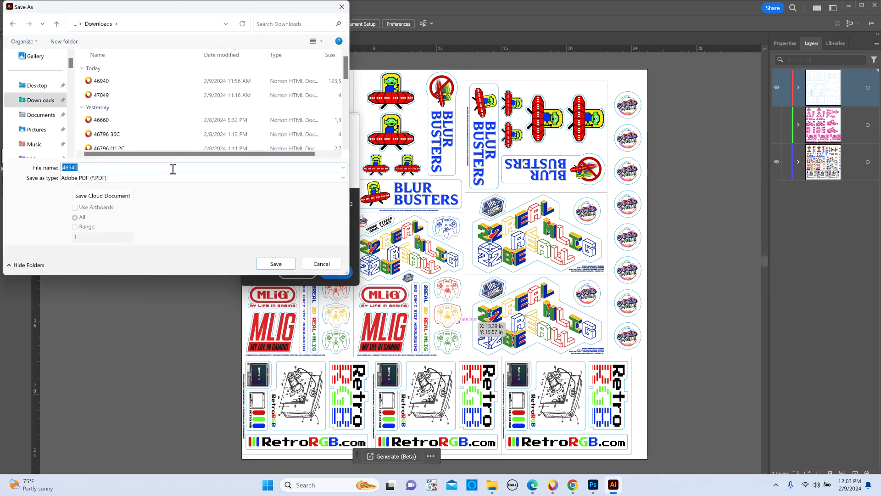
type("cmy")
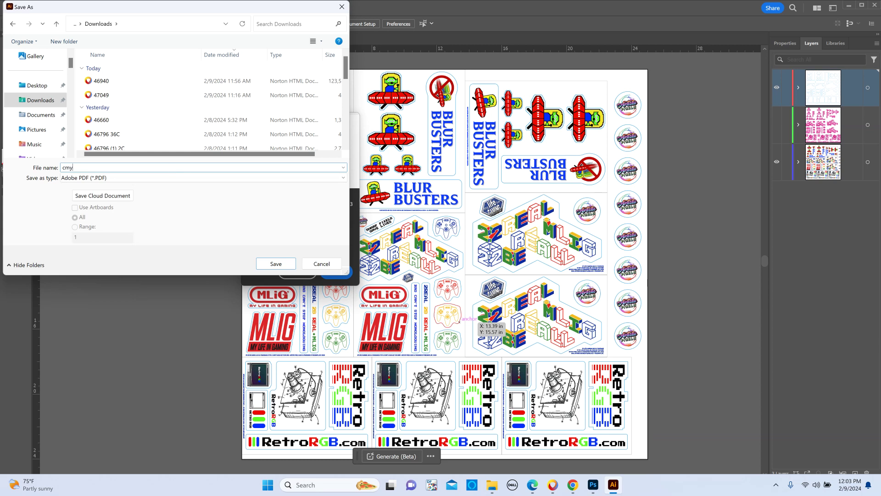
type("k layer")
left_click(276, 264)
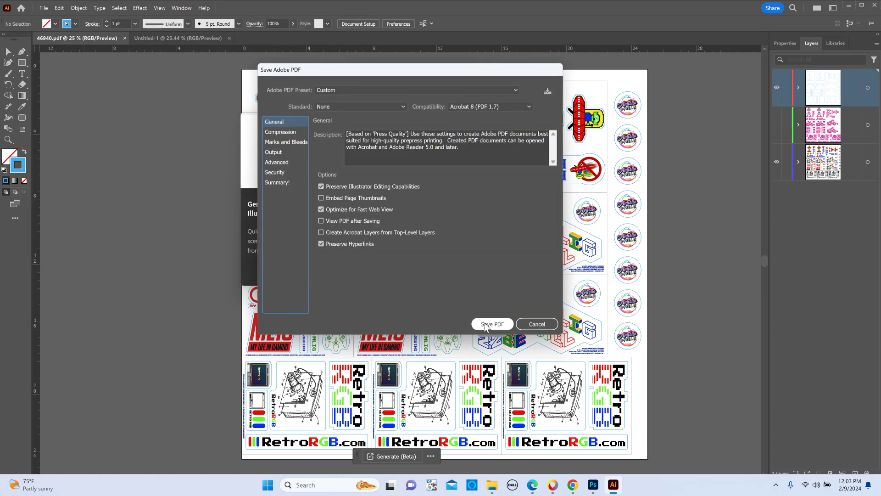
left_click(491, 323)
left_click(464, 223)
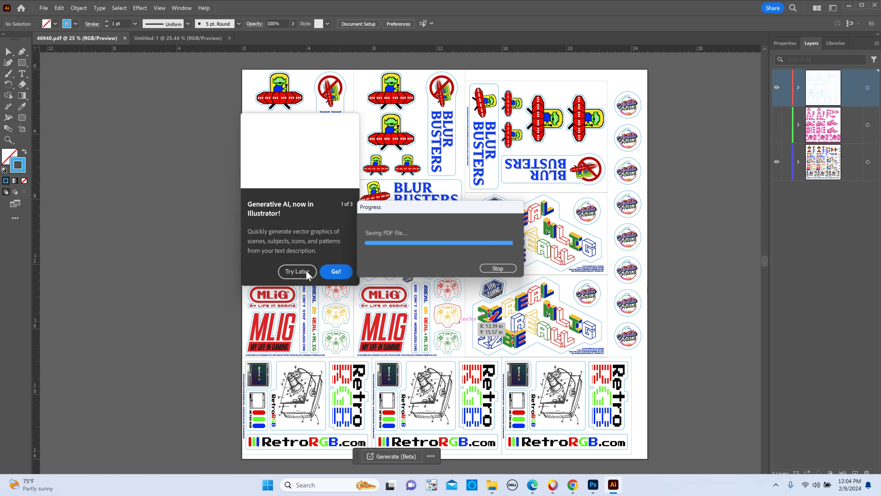
left_click(298, 271)
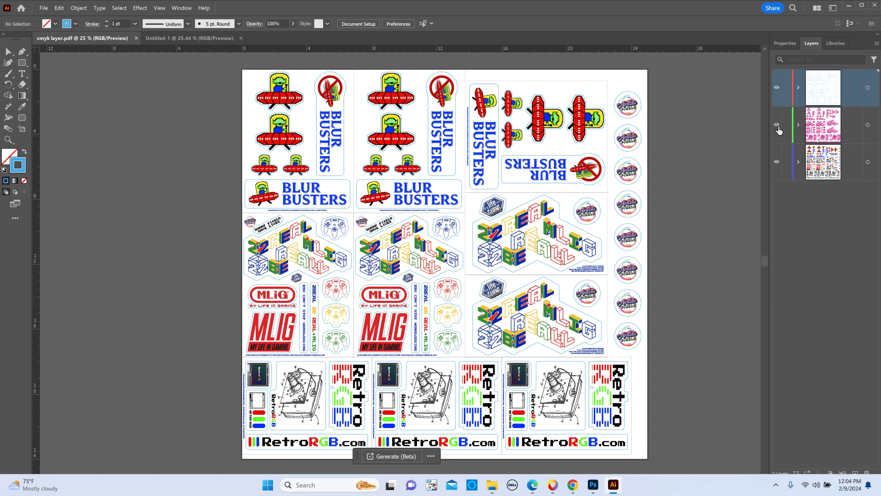
- Turn off the bottom full-colour layer's visibility, checking the magenta artwork and toggling it back once
left_click(778, 165)
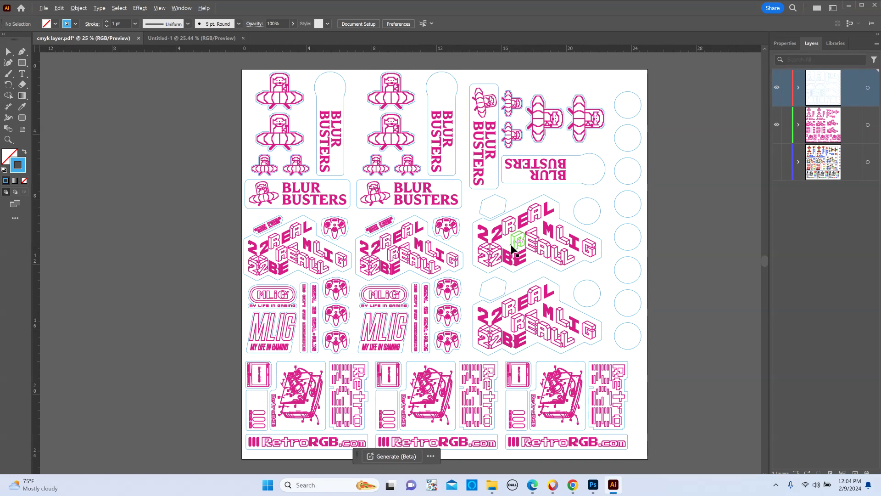
scroll(510, 248, "down", 2)
scroll(511, 244, "up", 2)
scroll(345, 232, "up", 4)
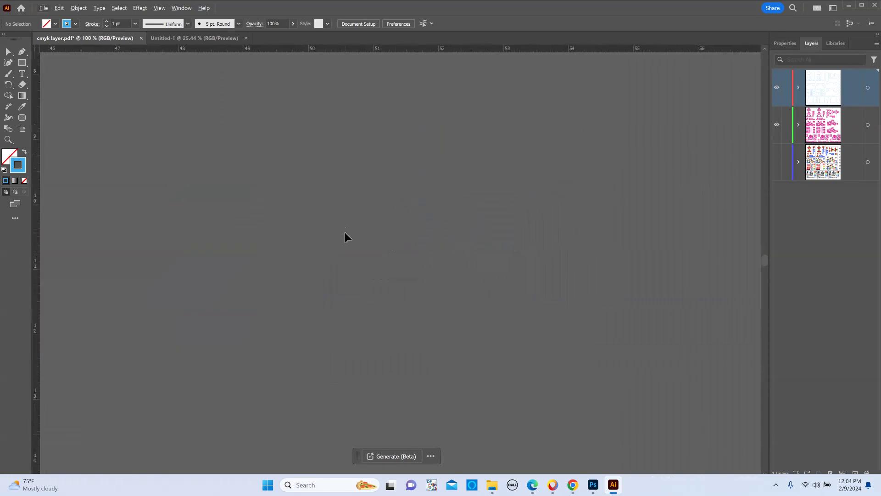
scroll(346, 232, "down", 7)
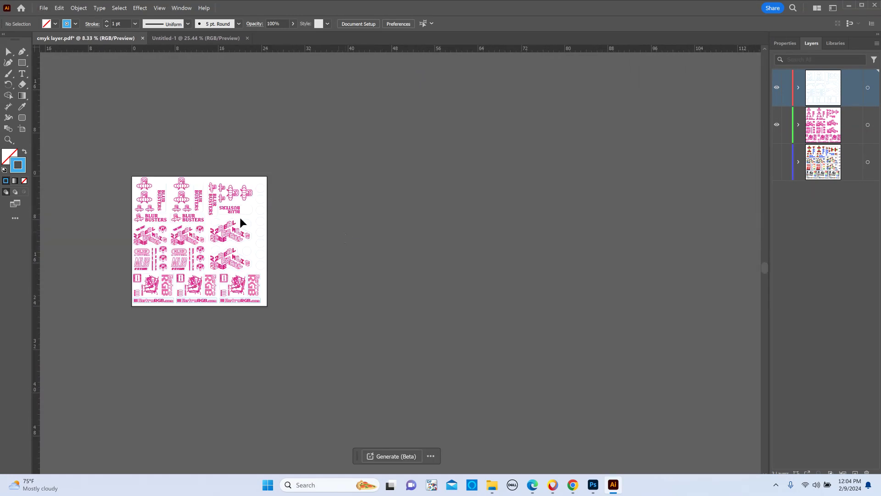
scroll(222, 216, "up", 1)
scroll(222, 216, "up", 11)
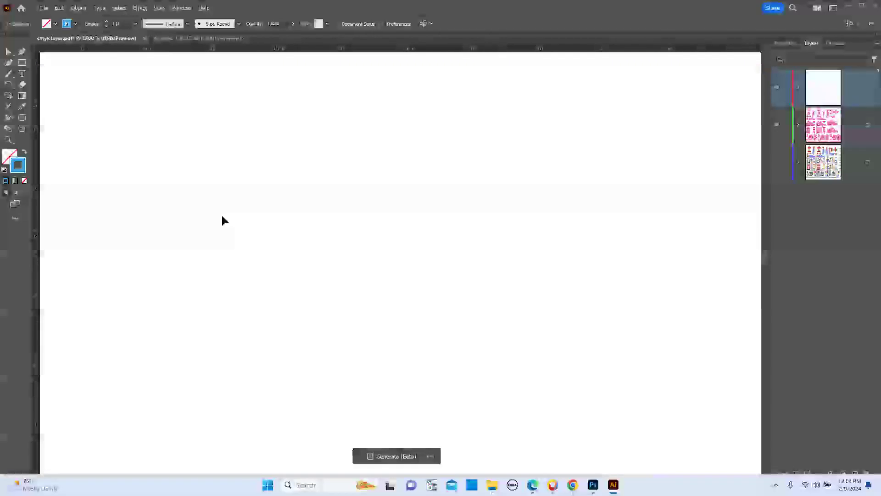
scroll(223, 216, "down", 11)
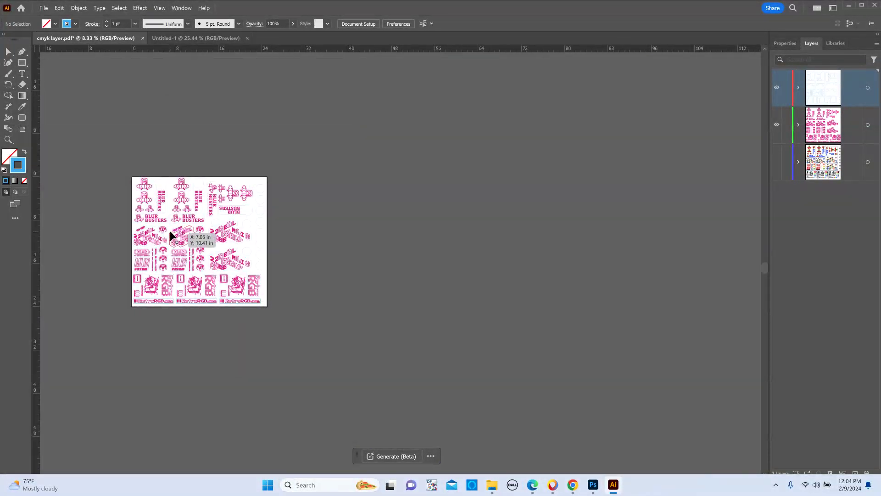
scroll(169, 230, "up", 1)
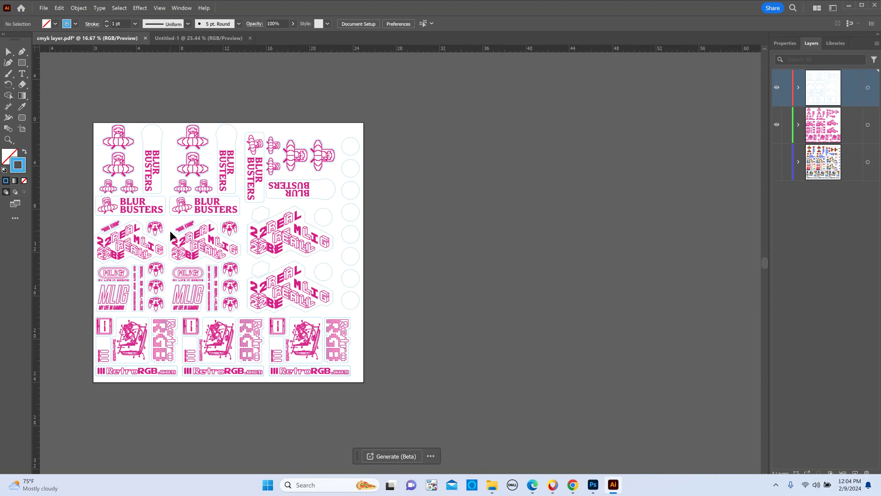
left_click(777, 164)
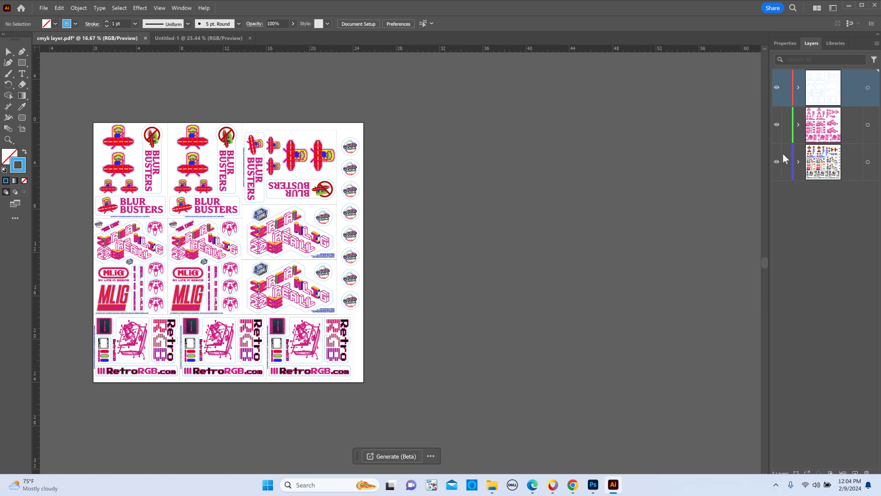
left_click(777, 164)
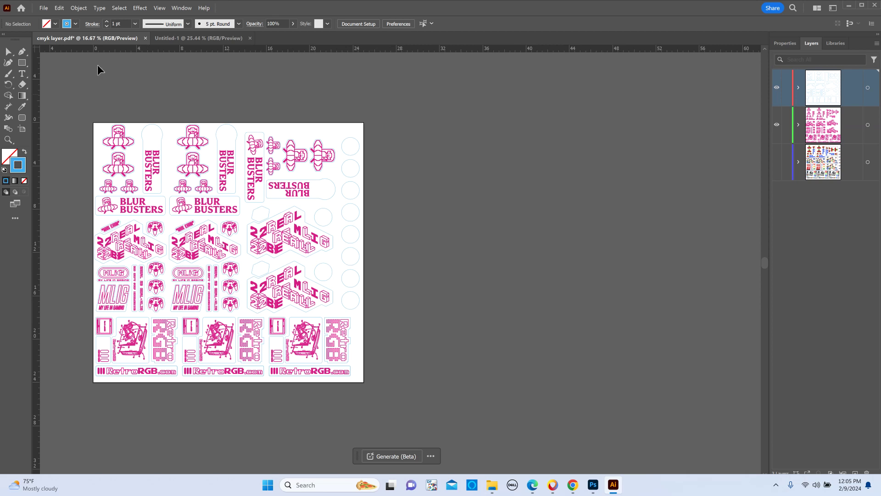
- Save a copy named 'spot uv' as PDF into Downloads on the computer, accepting the blend-space warning
left_click(44, 8)
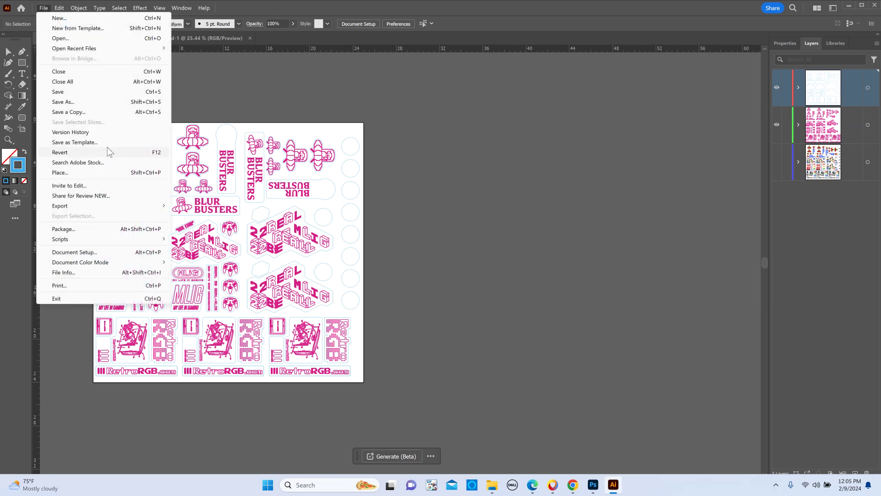
left_click(91, 101)
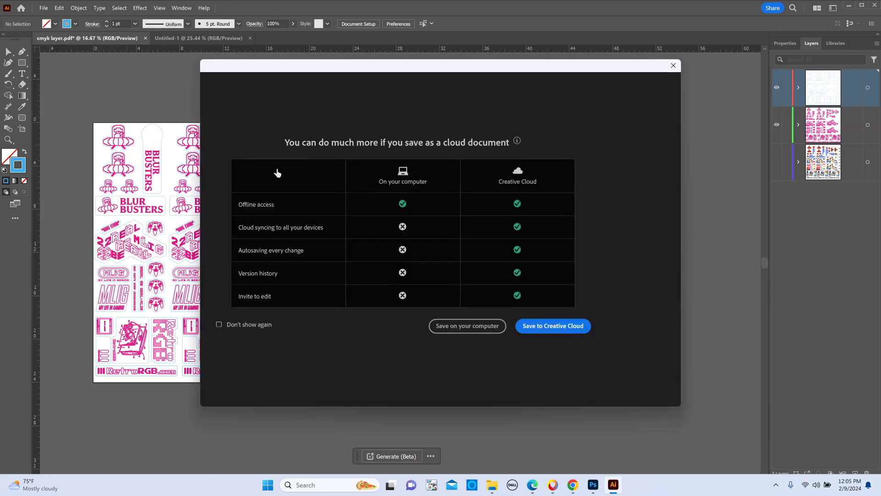
left_click(456, 326)
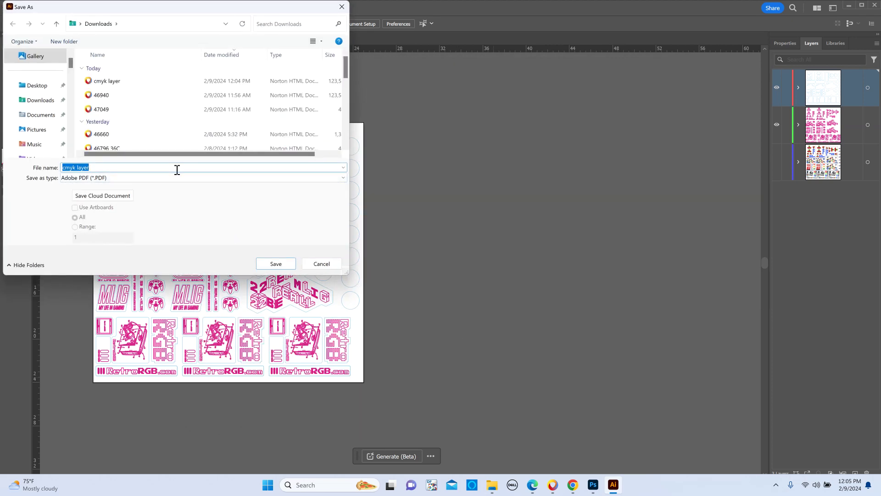
type("spot uv")
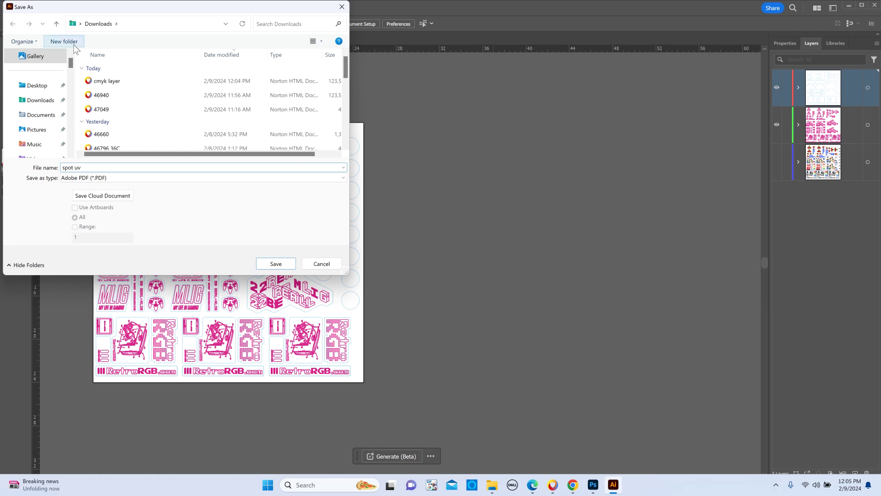
left_click(48, 100)
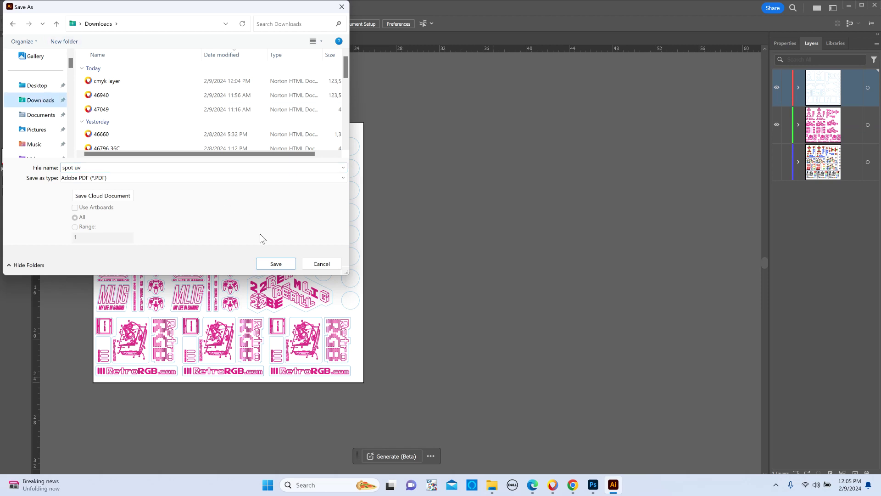
left_click(279, 266)
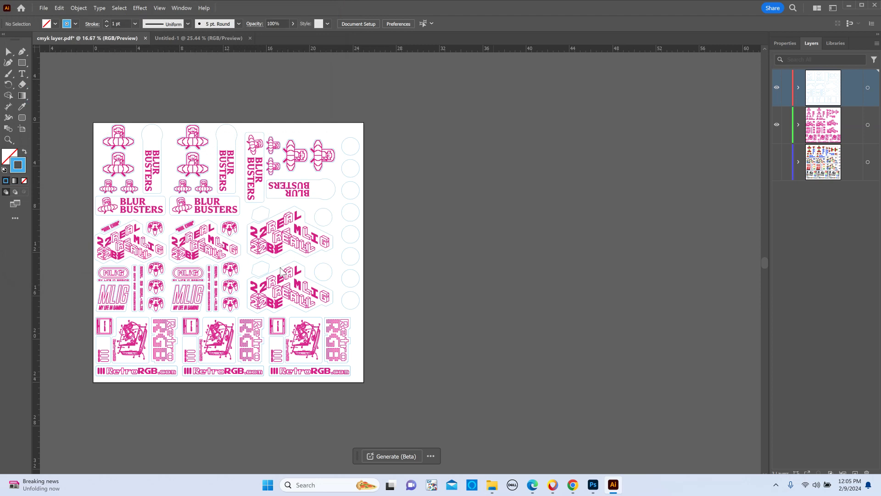
left_click(480, 323)
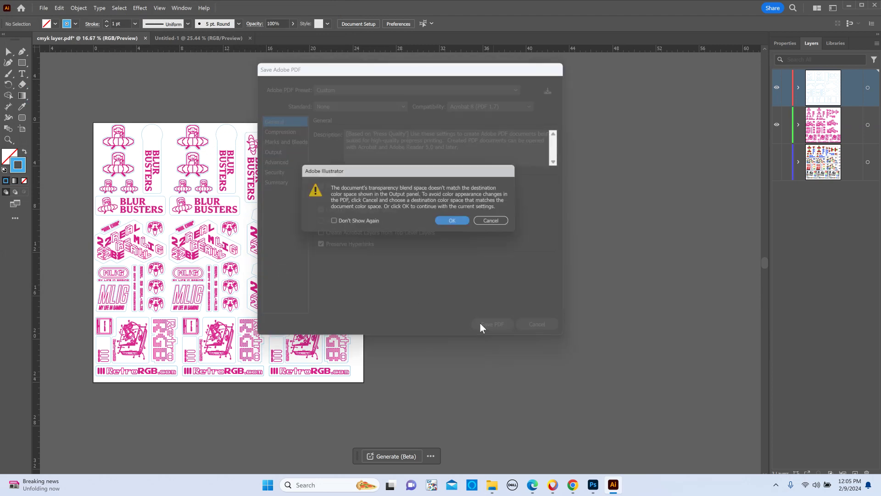
left_click(460, 225)
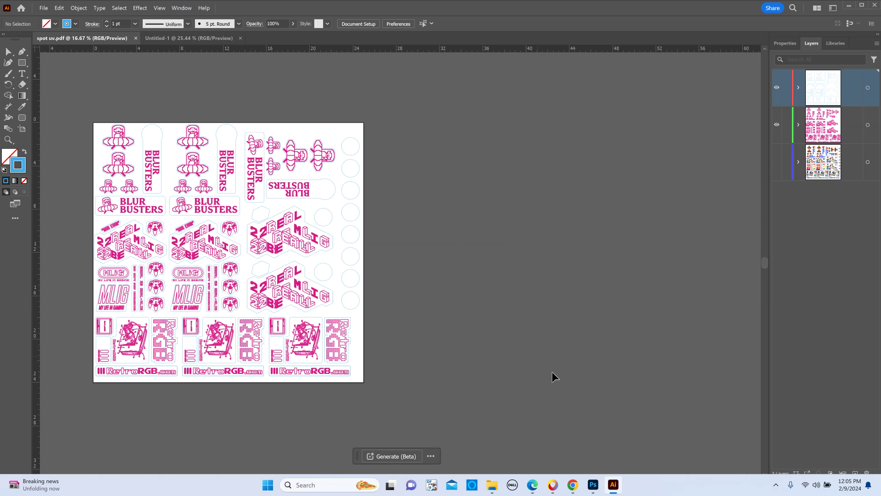
- Back on the Raised UV Sticker Roll page in Chrome, choose Cut to Shape and open the full-file picker
left_click(573, 484)
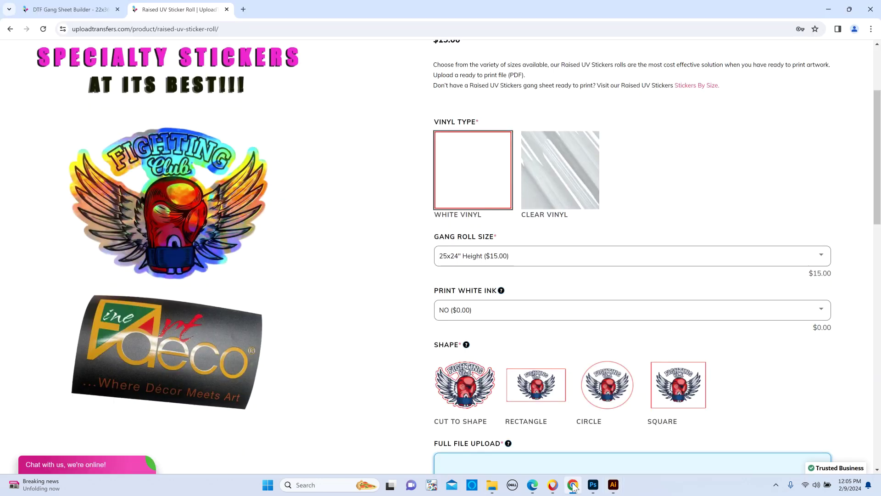
scroll(536, 318, "down", 4)
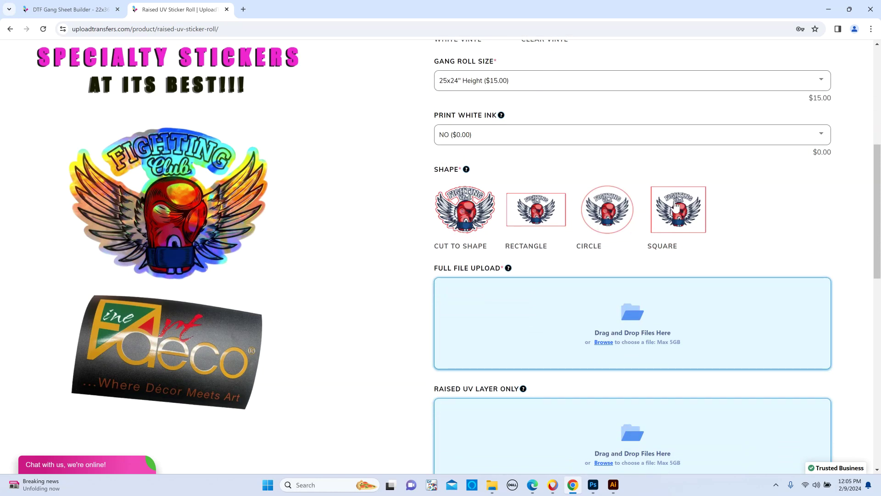
left_click(478, 211)
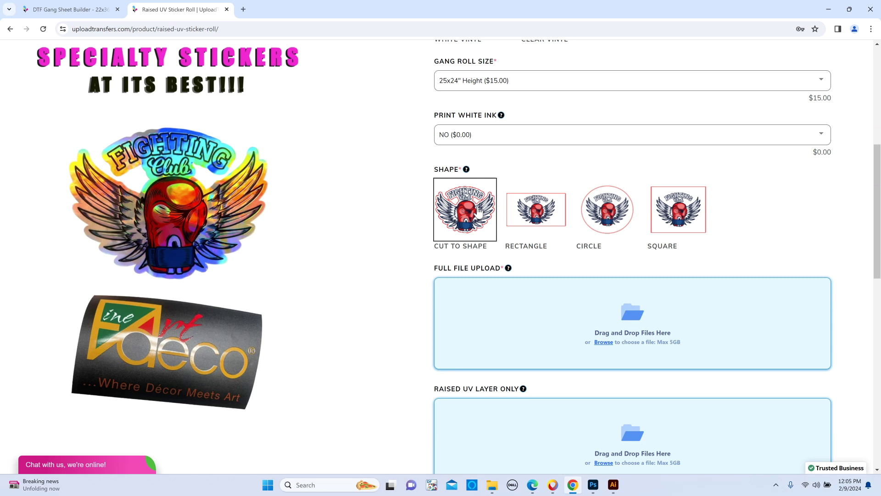
scroll(478, 211, "down", 2)
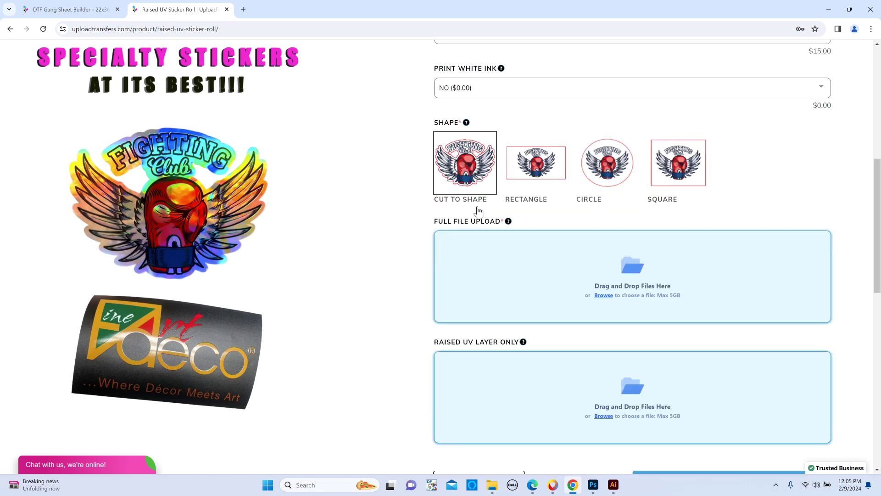
left_click(500, 230)
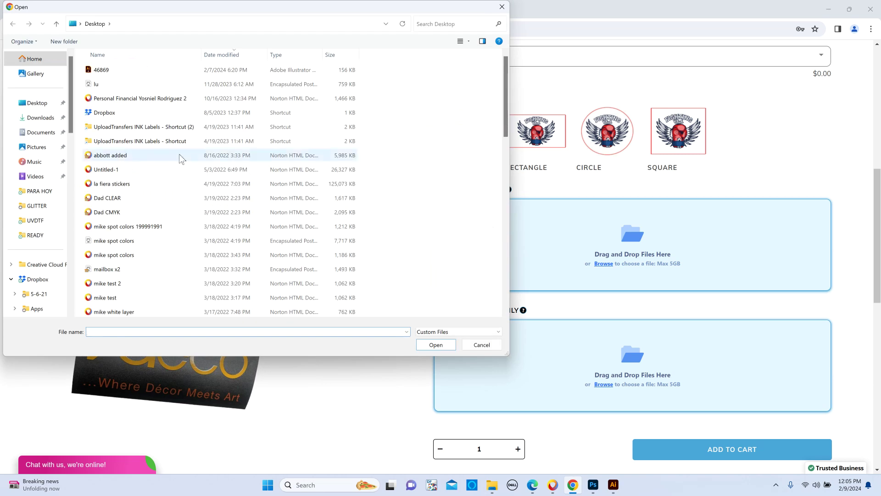
- Upload cmyk layer.pdf from Downloads as the Full File Upload
left_click(41, 118)
left_click(144, 99)
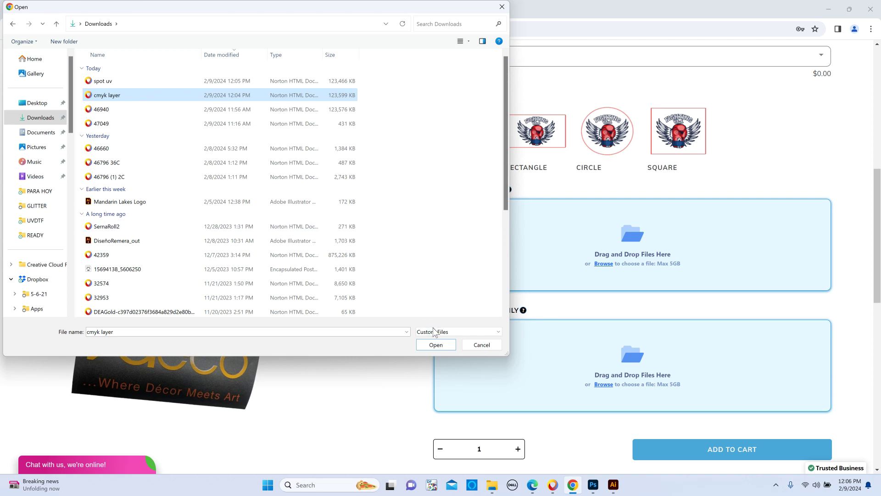
left_click(436, 345)
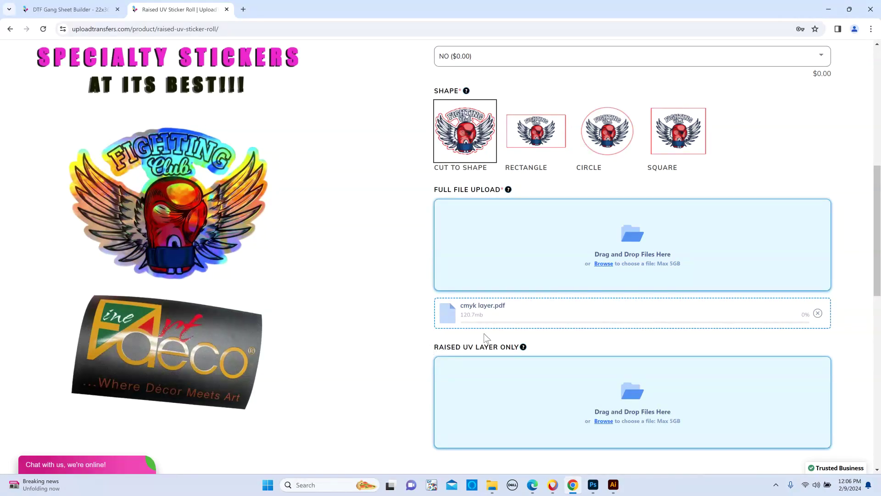
scroll(484, 333, "down", 1)
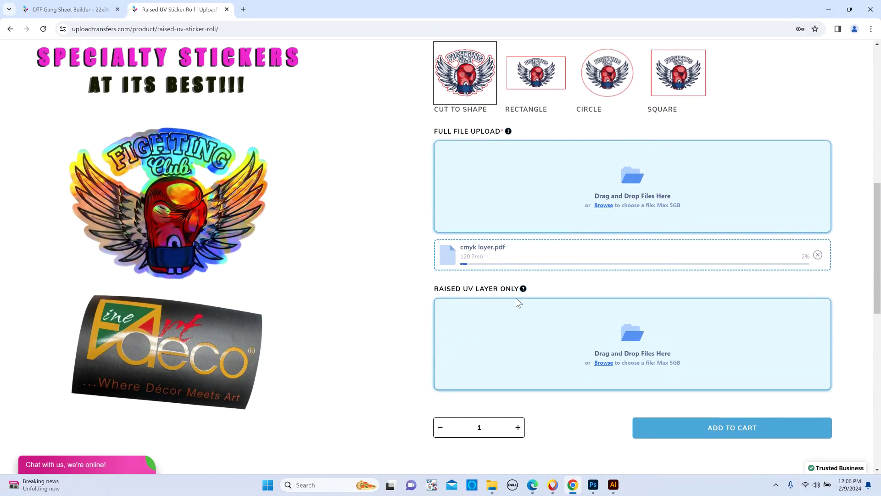
- Upload spot uv.pdf as the Raised UV Layer file
left_click(488, 324)
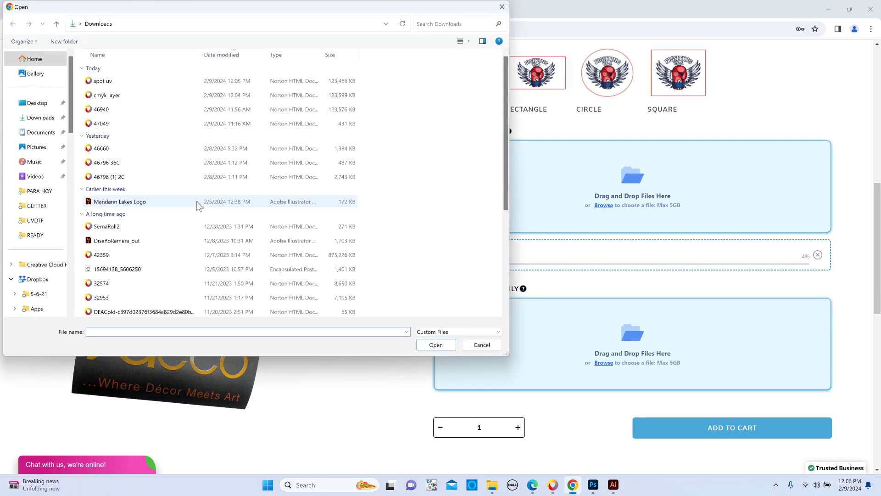
left_click(128, 82)
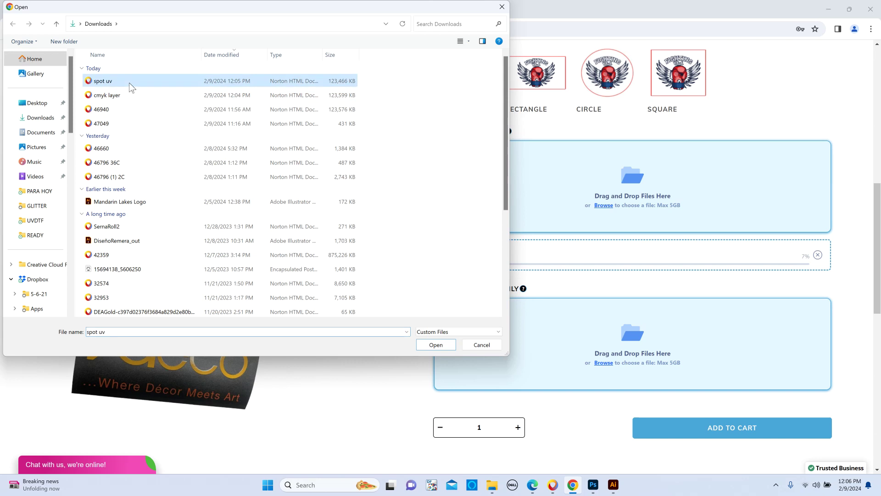
left_click(451, 345)
scroll(439, 346, "down", 2)
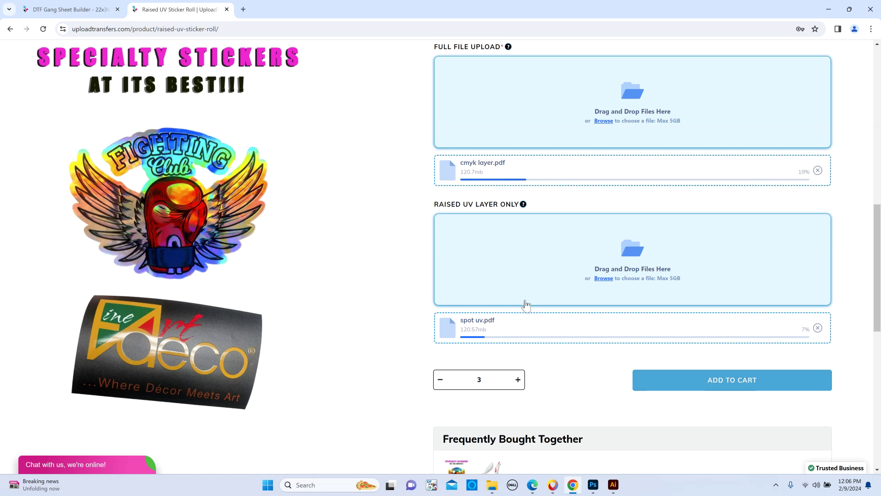
- Scroll through the sticker roll options while both PDF uploads progress, quantity at 3
scroll(526, 305, "up", 6)
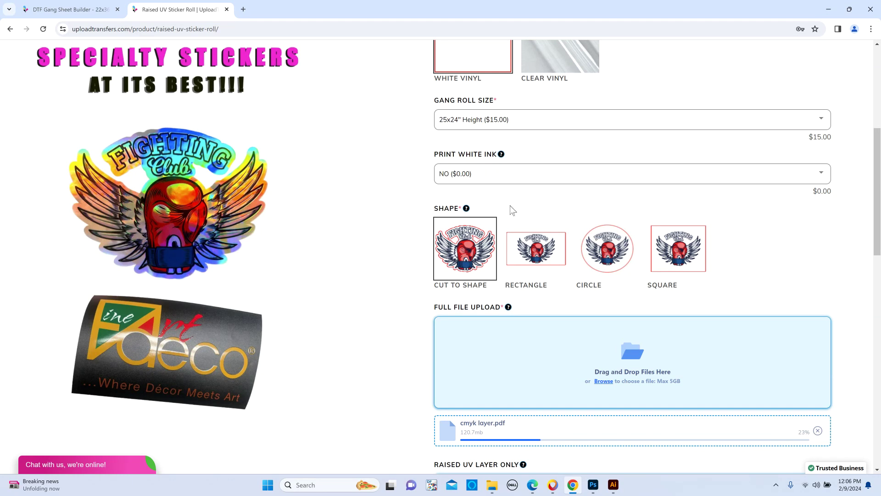
scroll(510, 205, "down", 4)
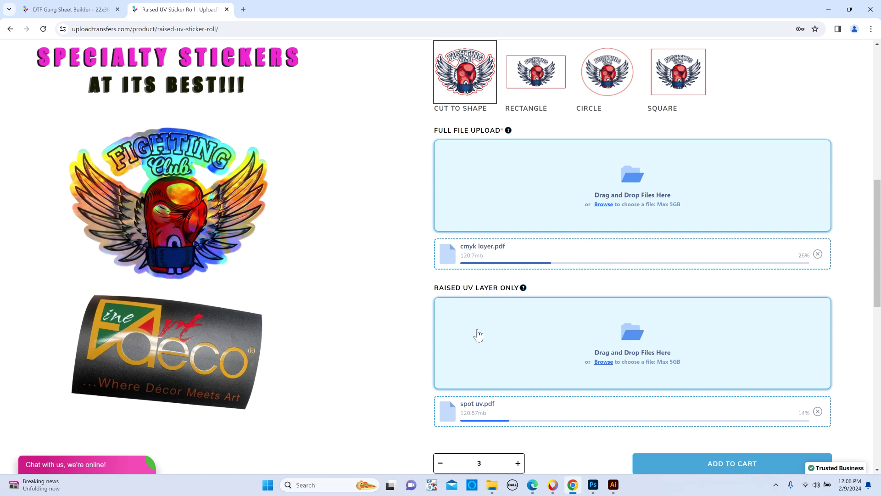
scroll(477, 335, "up", 3)
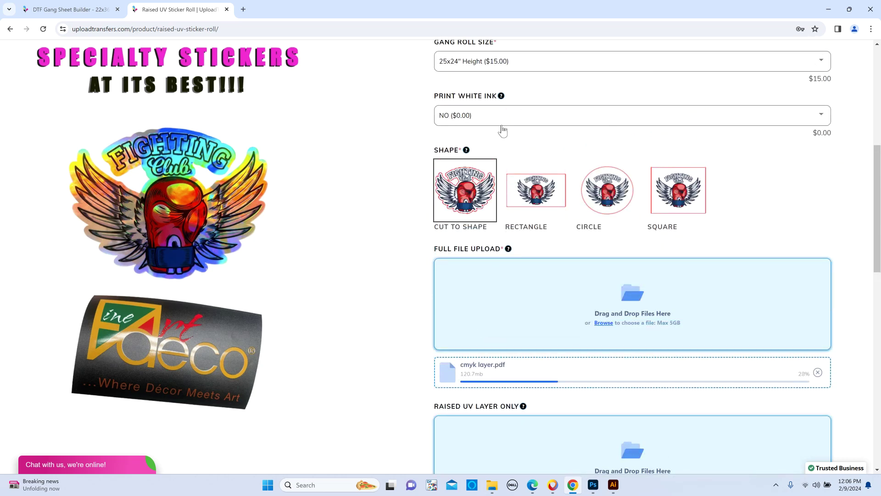
scroll(502, 131, "down", 2)
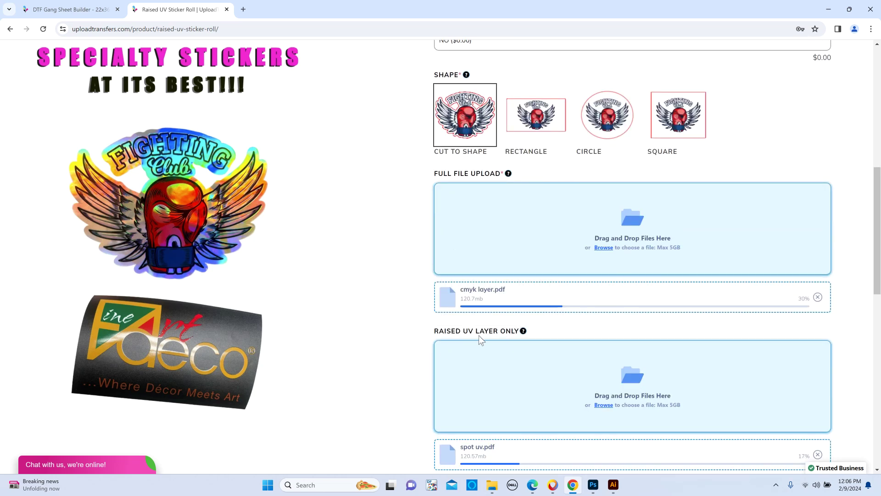
scroll(506, 335, "up", 5)
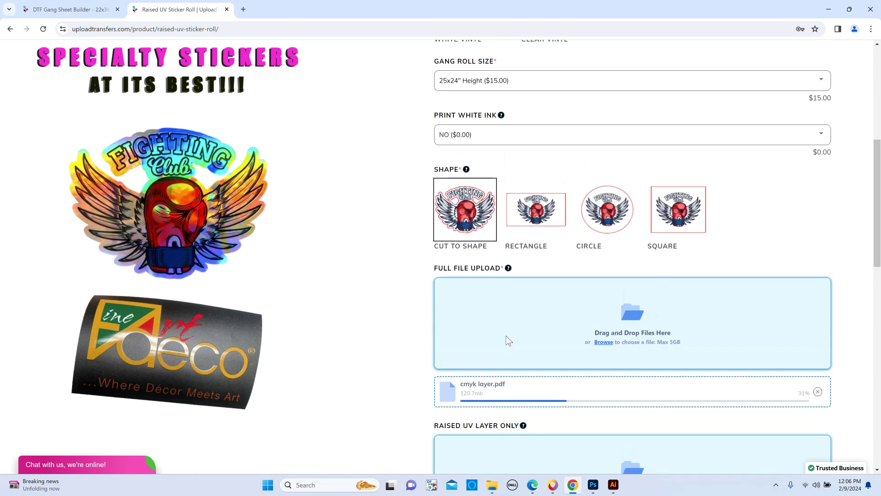
scroll(505, 340, "up", 1)
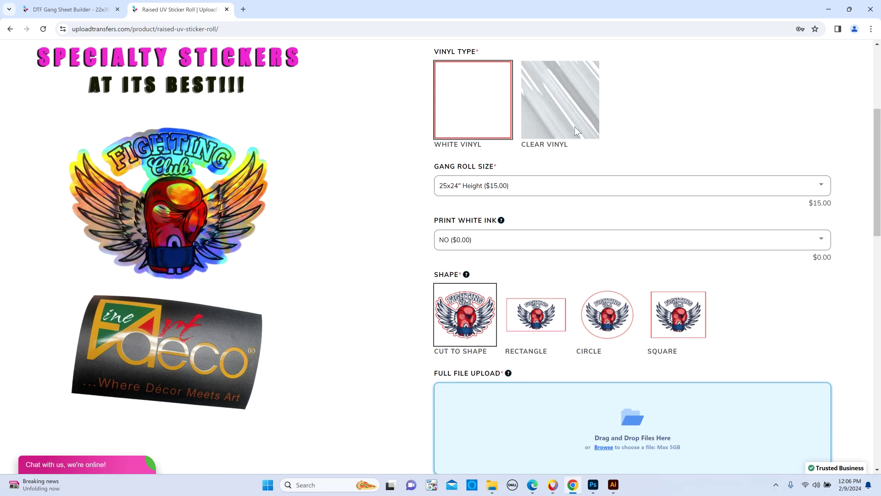
scroll(576, 132, "down", 6)
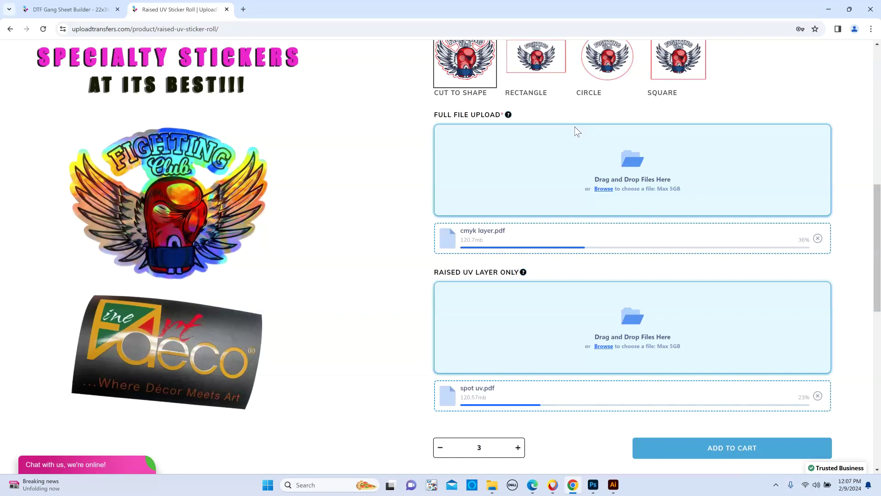
scroll(574, 126, "down", 3)
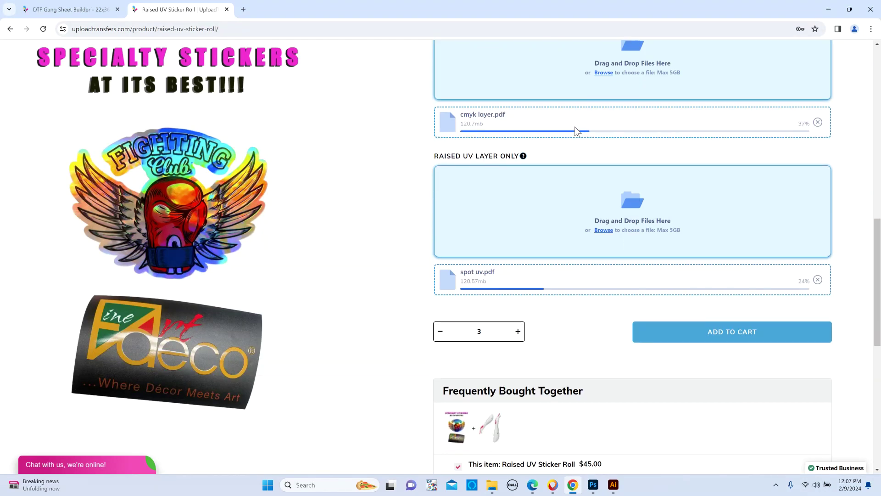
scroll(575, 126, "down", 4)
scroll(575, 127, "up", 6)
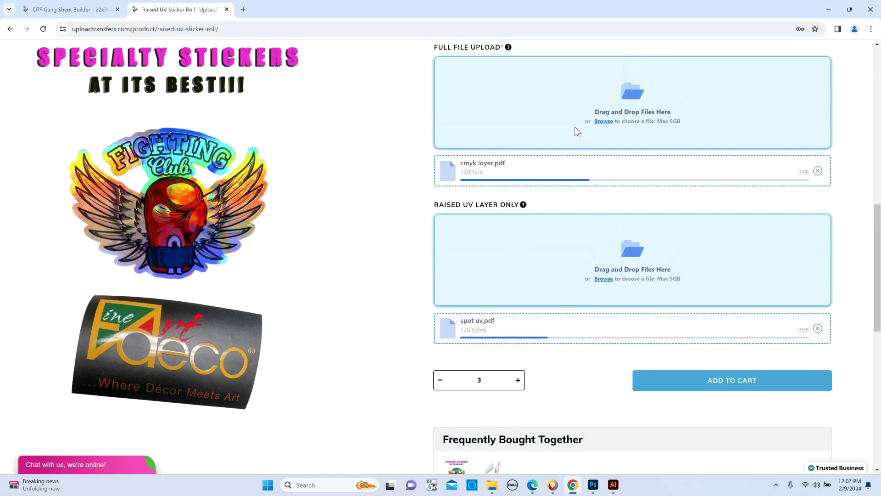